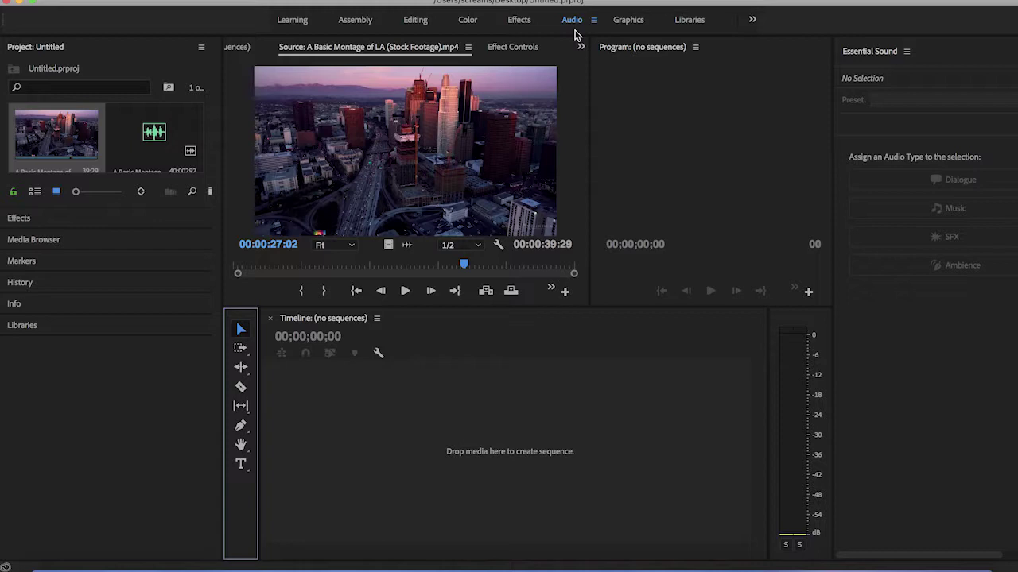
Step: Open the audio clip from the project in the Source Monitor to show its waveform
left_click(162, 76)
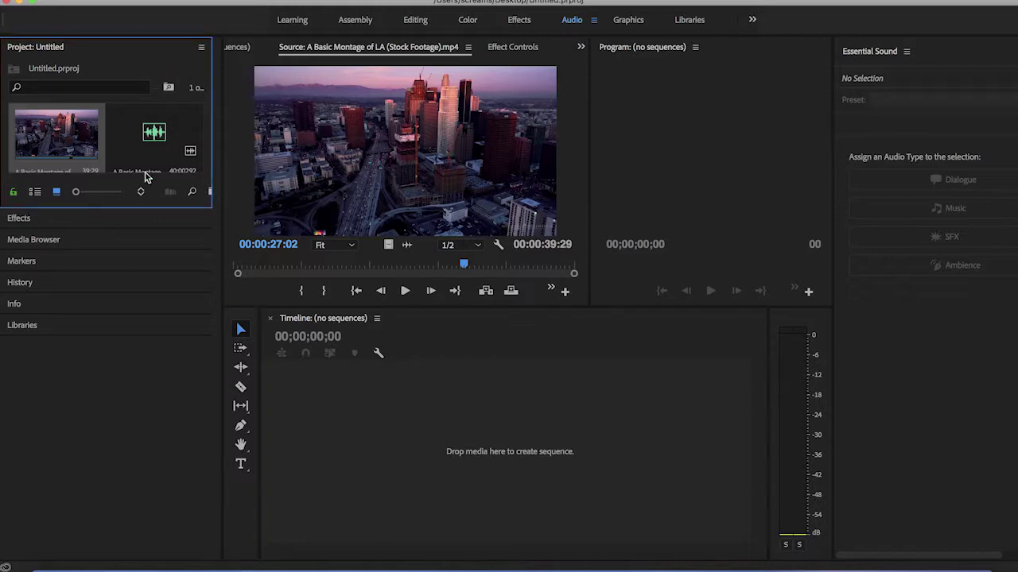
left_click_drag(222, 210, 221, 209)
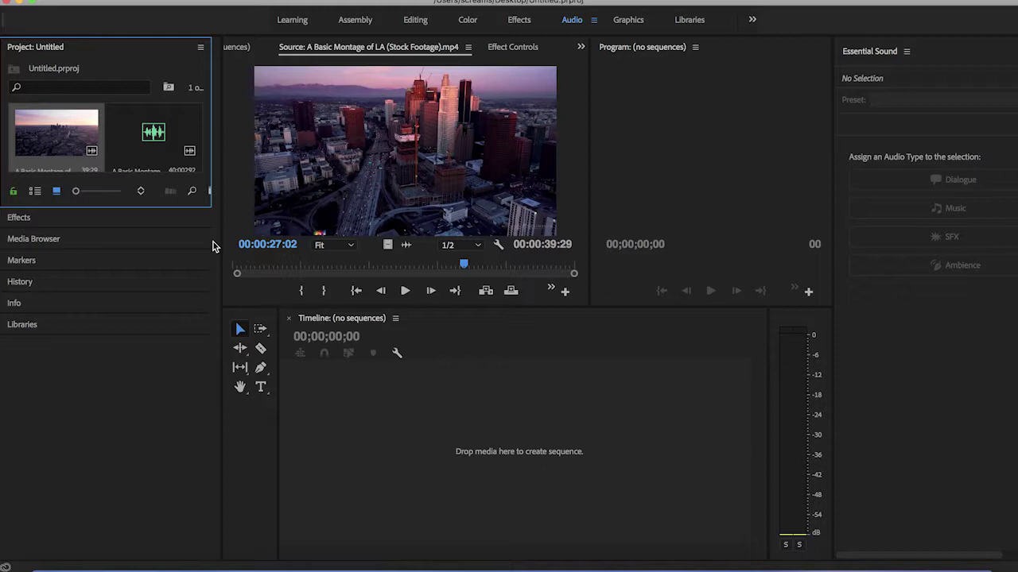
left_click(181, 143)
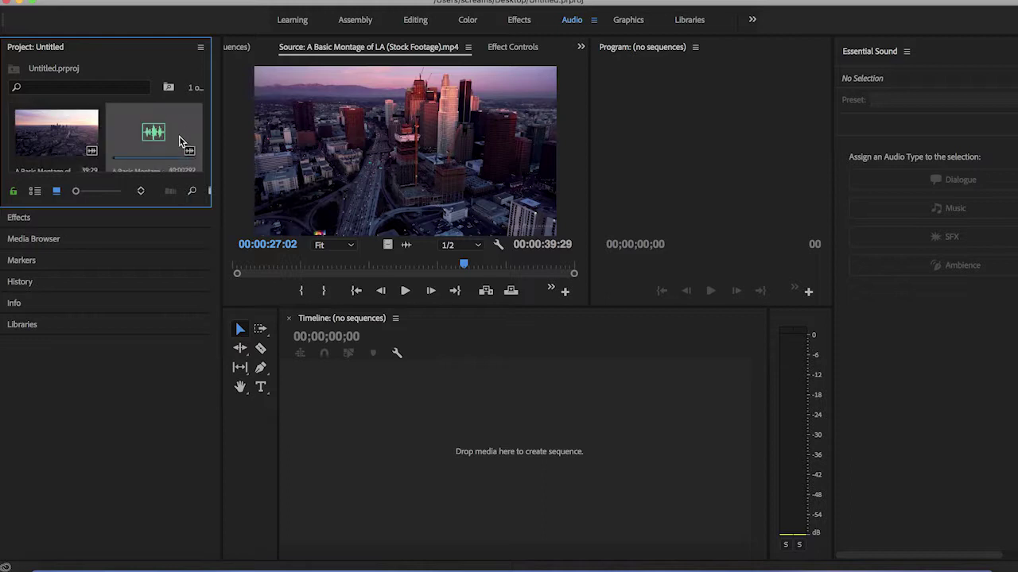
double_click(180, 135)
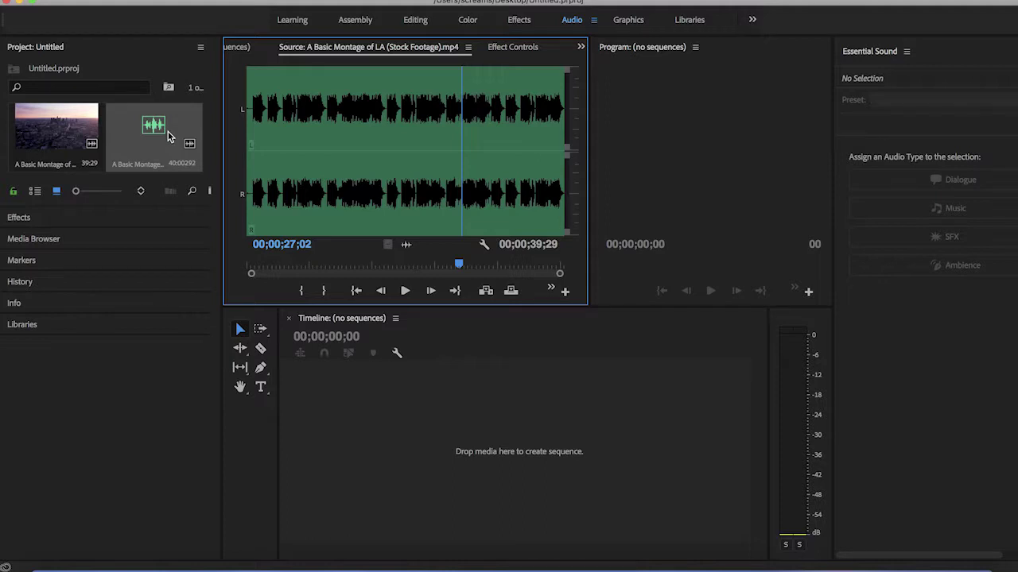
Step: Try adjusting the audio clip's gain by 123 dB, clear the value and close Audio Gain
right_click(167, 135)
left_click(151, 144)
right_click(151, 143)
left_click(145, 143)
right_click(140, 143)
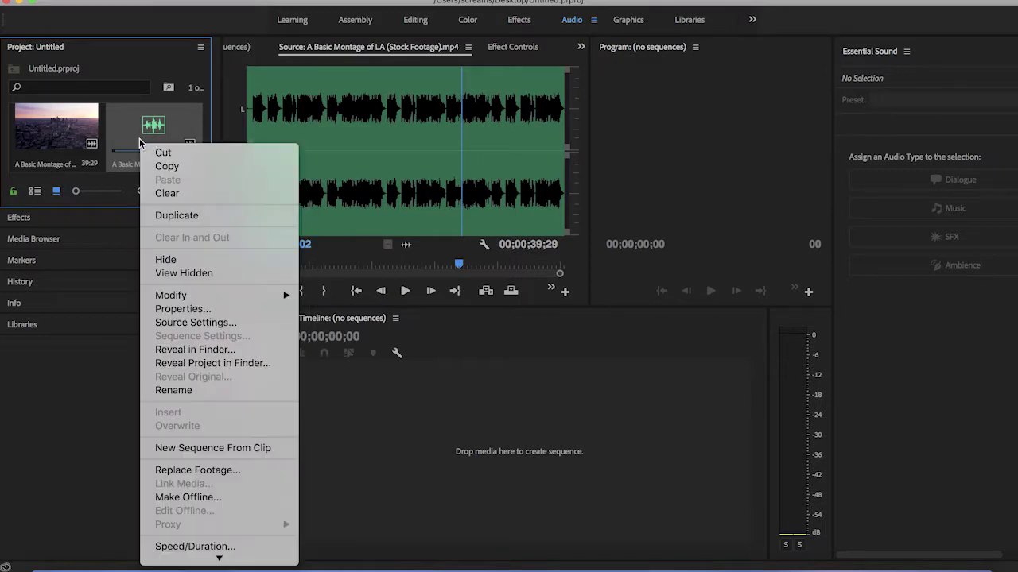
scroll(216, 500, "down", 5)
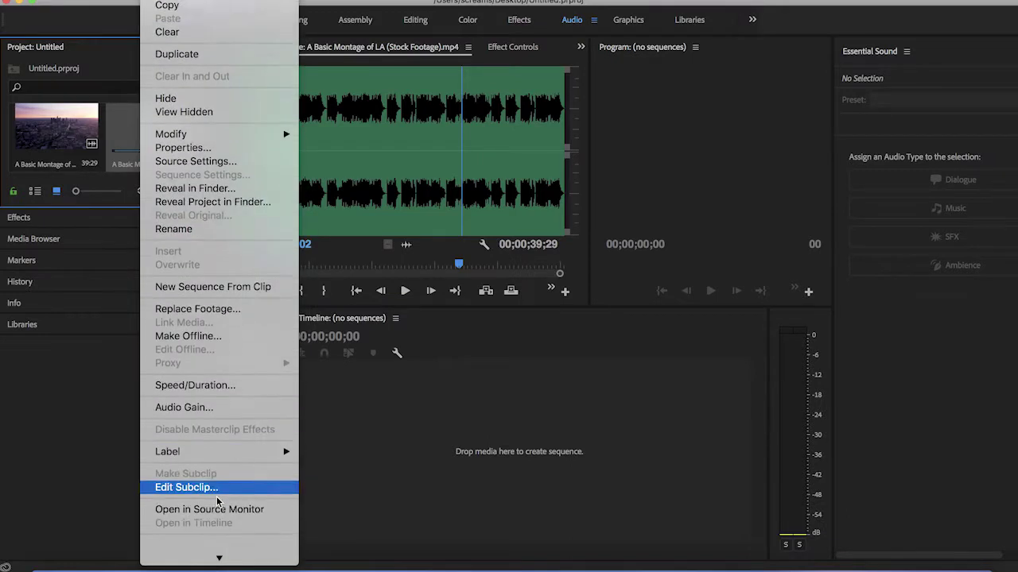
scroll(216, 501, "down", 3)
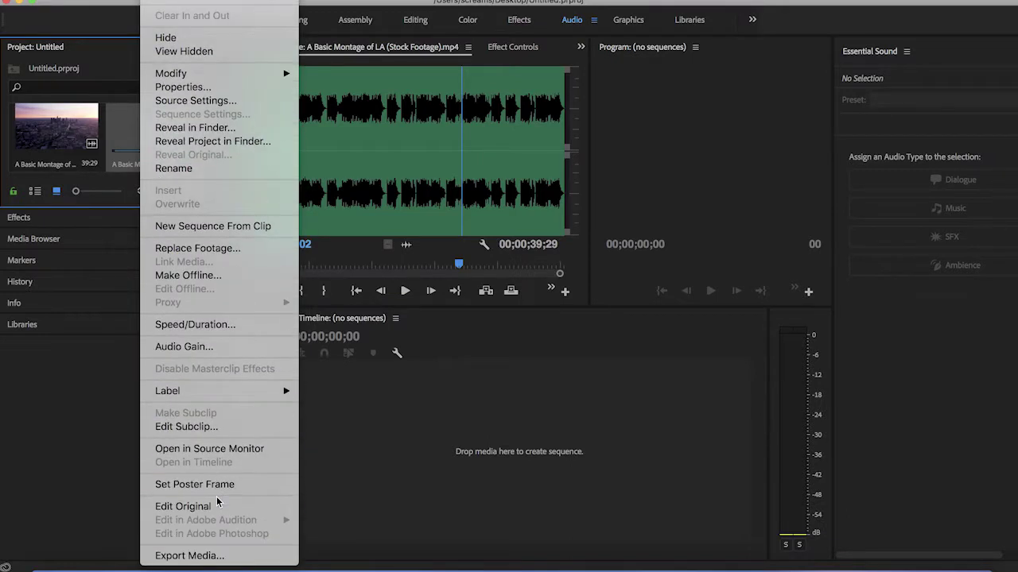
left_click(247, 346)
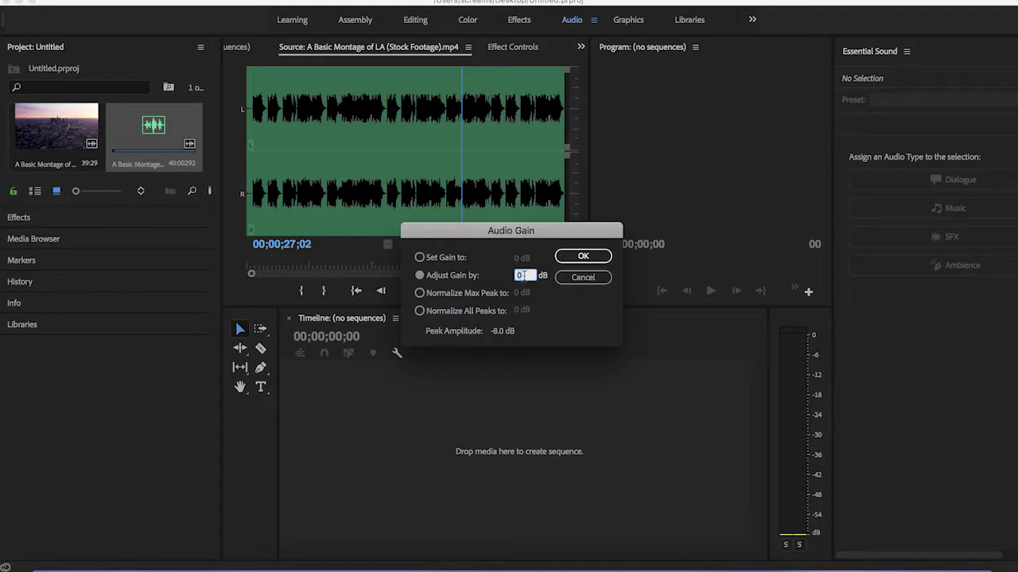
type("123")
key("BackSpace")
key("BackSpace")
key("BackSpace")
left_click(589, 256)
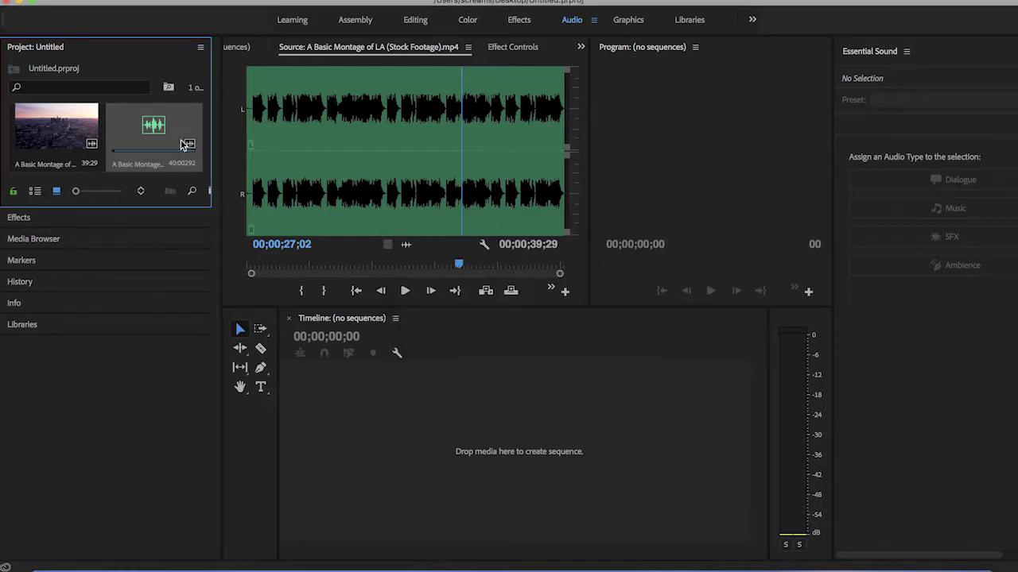
Step: Try a 56% speed for the audio clip in Clip Speed / Duration and restore it to 100%
right_click(182, 144)
scroll(238, 318, "down", 5)
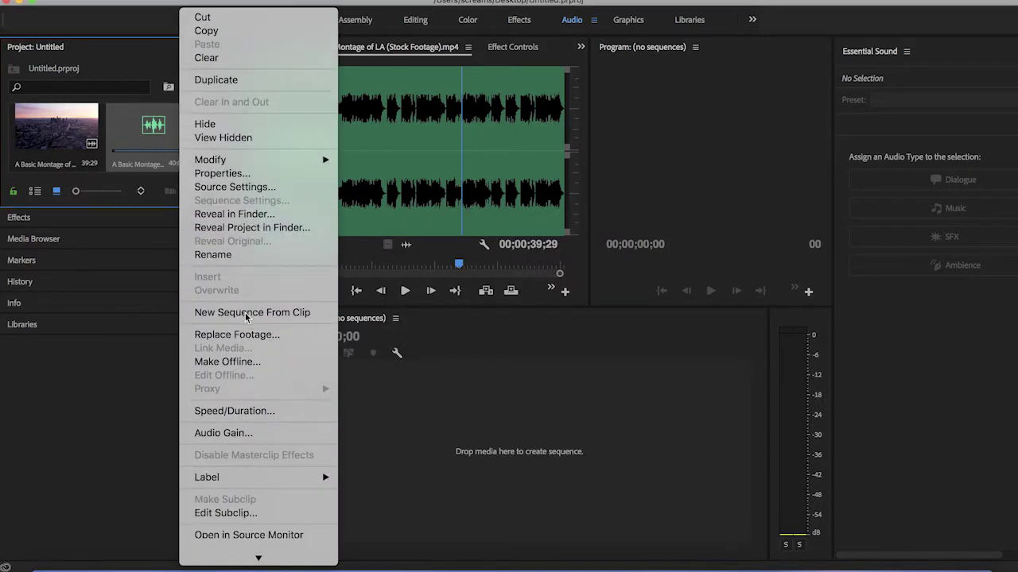
left_click(239, 324)
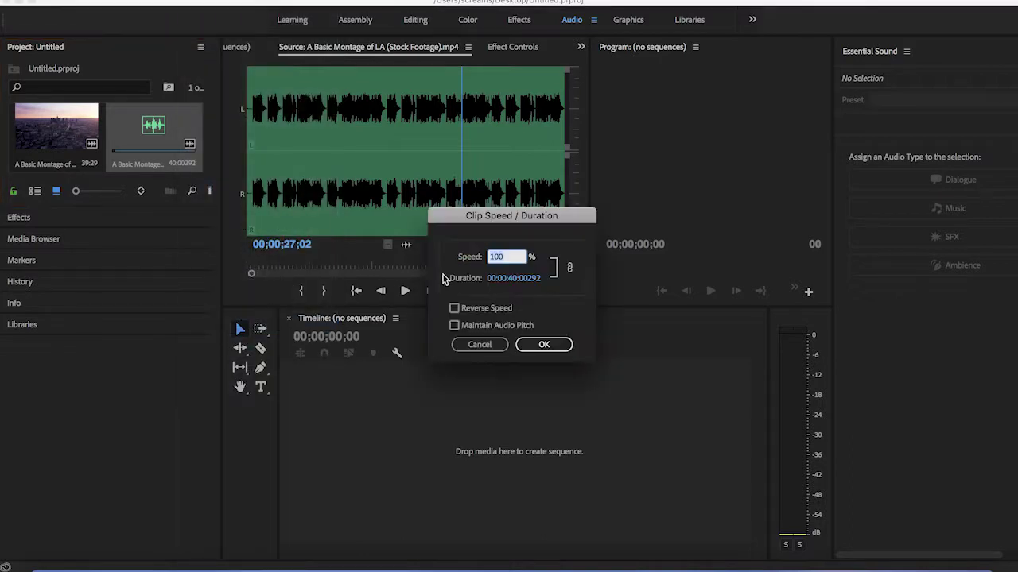
type("56")
key("Tab")
type("3")
key("Tab")
type("100")
left_click(535, 345)
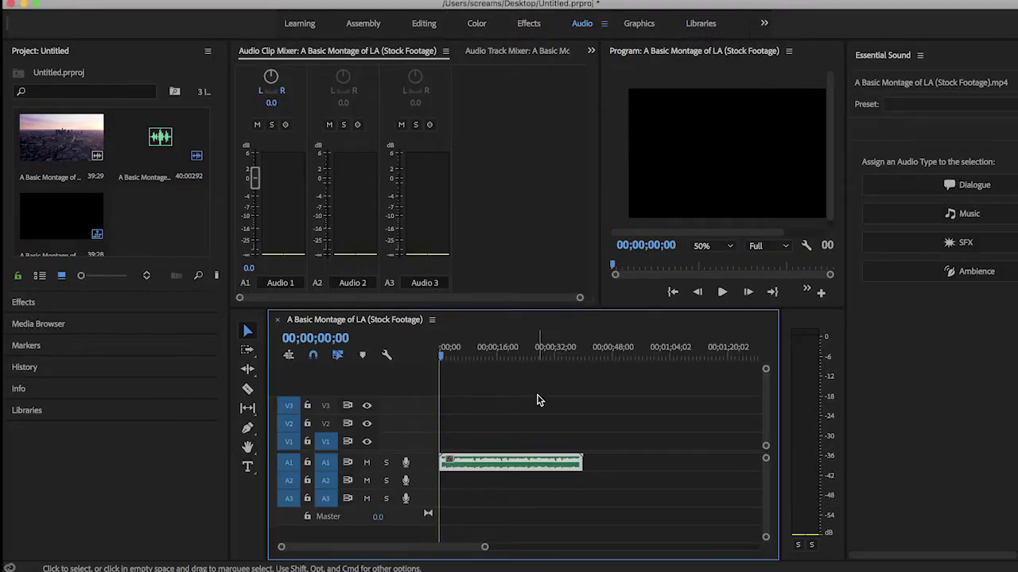
Step: Assign the Dialogue audio type to the clip on track A1 and widen the Essential Sound panel
left_click(538, 414)
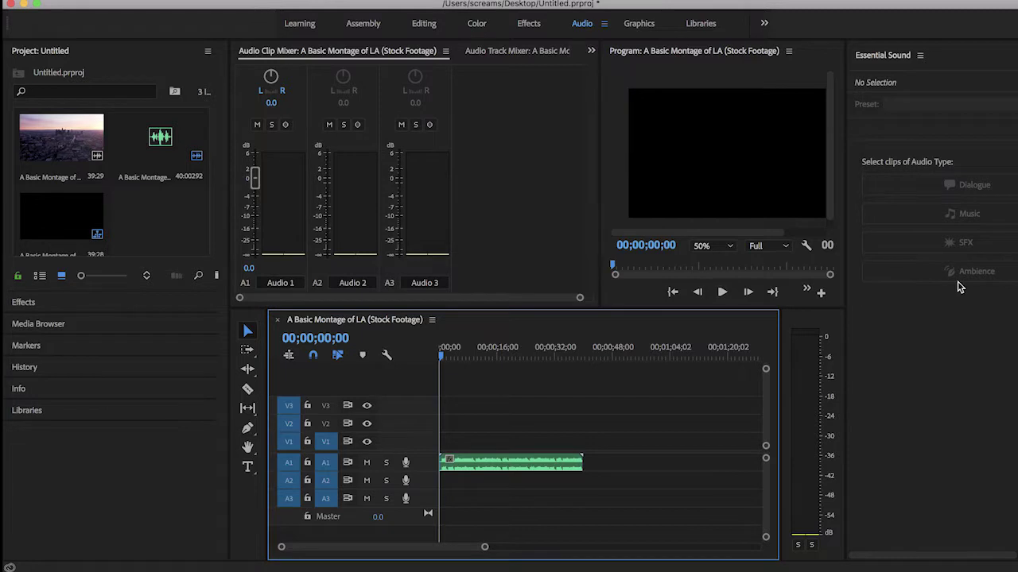
left_click(547, 465)
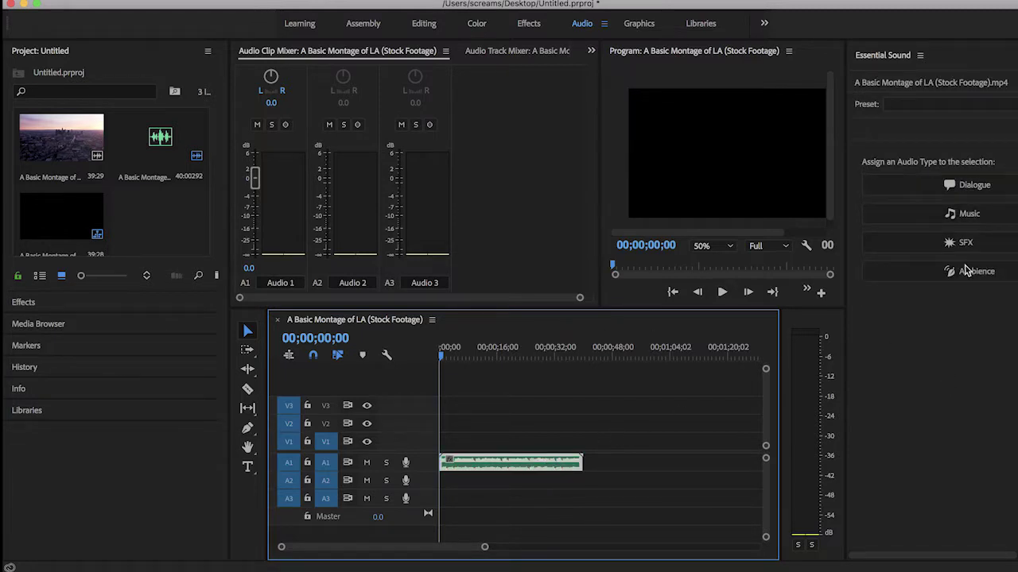
left_click(979, 186)
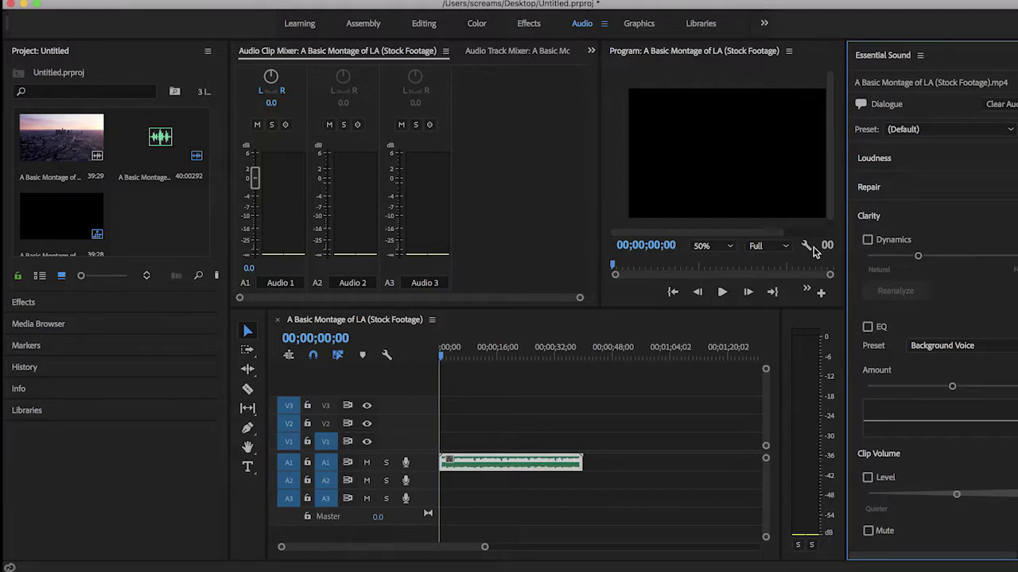
left_click_drag(848, 256, 813, 254)
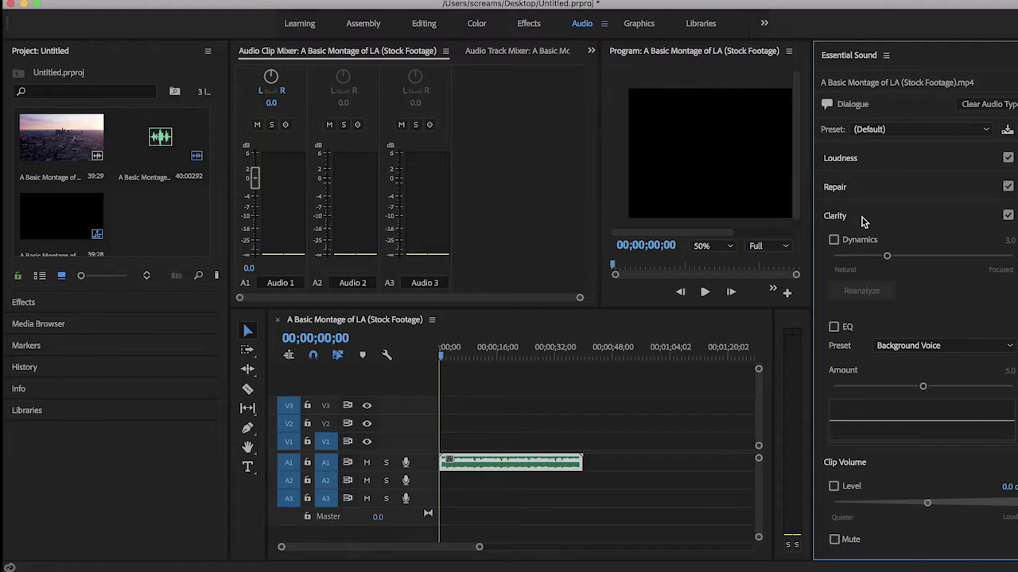
Step: Look through the clip's dialogue settings and expand the Loudness and Repair sections
scroll(887, 307, "down", 5)
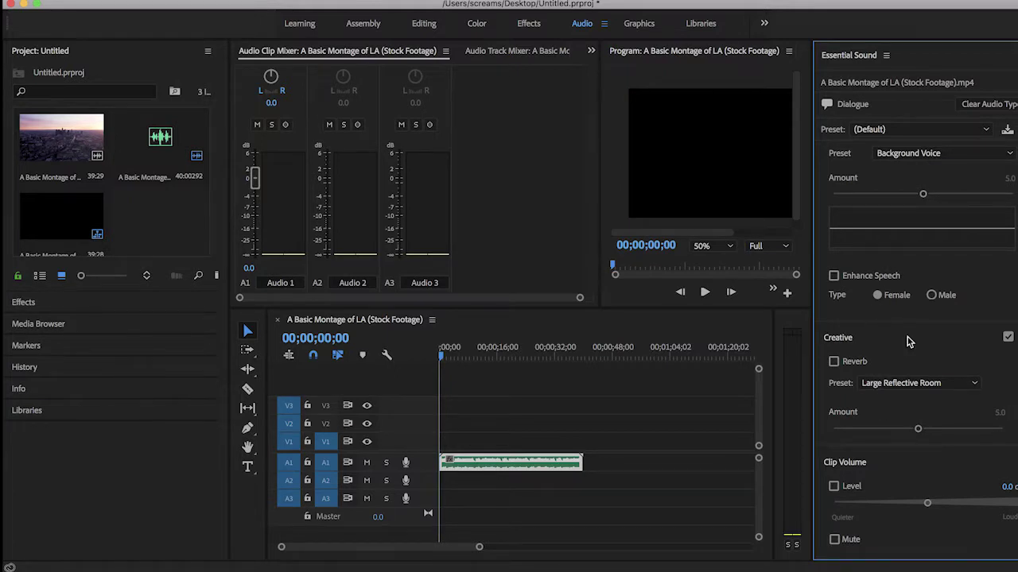
scroll(914, 199, "up", 6)
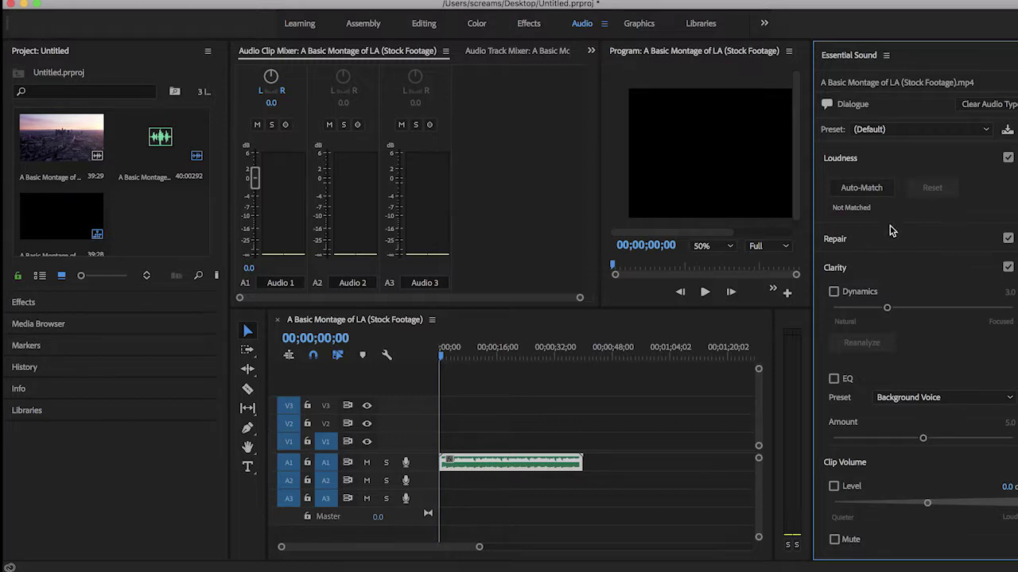
scroll(888, 227, "down", 4)
scroll(888, 230, "down", 3)
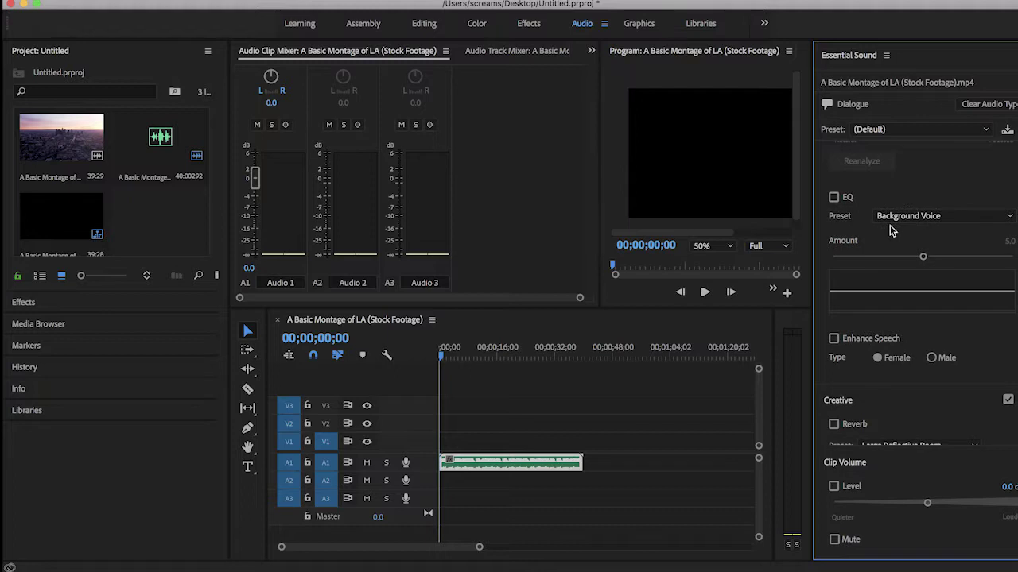
scroll(889, 230, "up", 4)
scroll(890, 230, "up", 1)
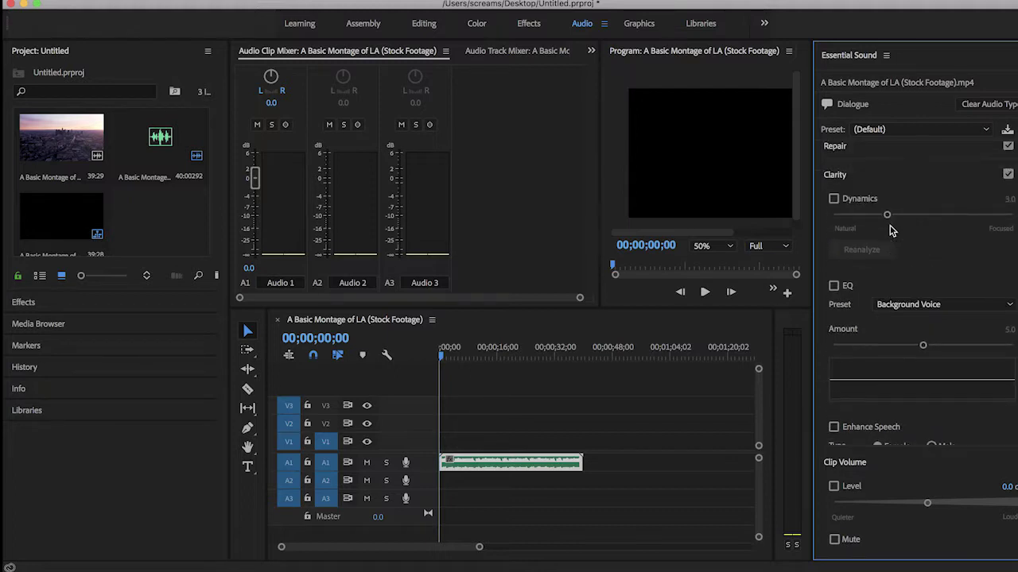
left_click(878, 155)
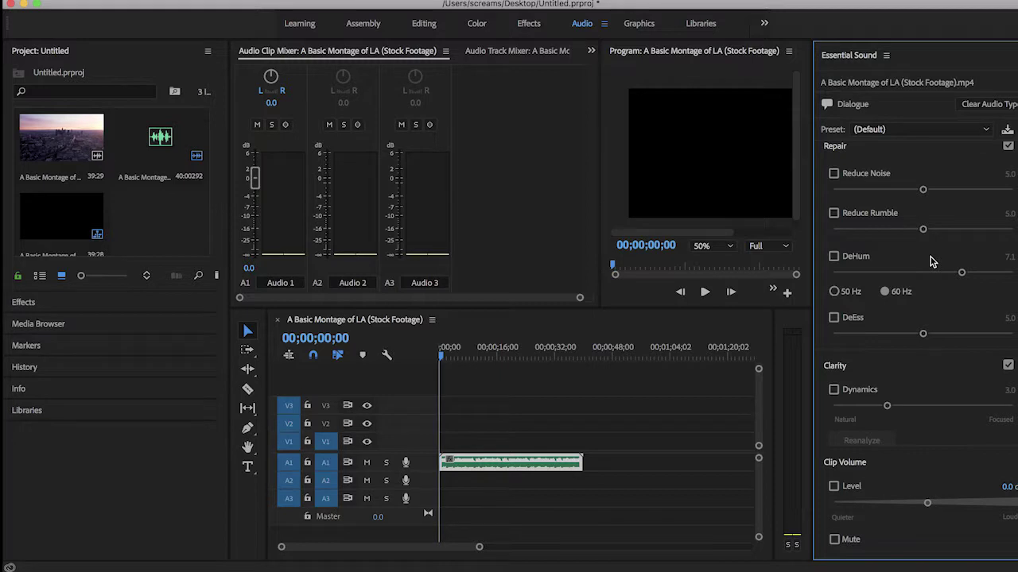
Step: Try Reduce Noise at 5.1 on the dialogue clip and turn it back off
key("super+s")
left_click(833, 173)
mouse_move(922, 190)
left_mouse_down()
mouse_move(899, 195)
mouse_move(978, 200)
mouse_move(844, 199)
mouse_move(982, 198)
mouse_move(927, 201)
left_mouse_up()
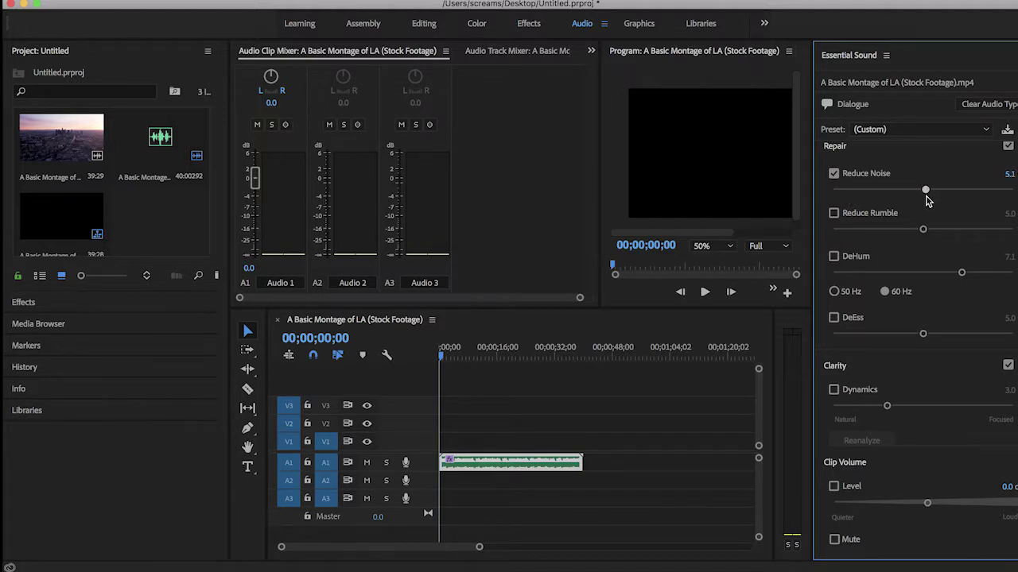
left_click(834, 173)
Step: Try DeHum at 7.6 on the dialogue clip and turn it back off
left_click(835, 259)
mouse_move(961, 275)
left_mouse_down()
mouse_move(882, 275)
mouse_move(977, 275)
mouse_move(935, 284)
mouse_move(969, 284)
left_mouse_up()
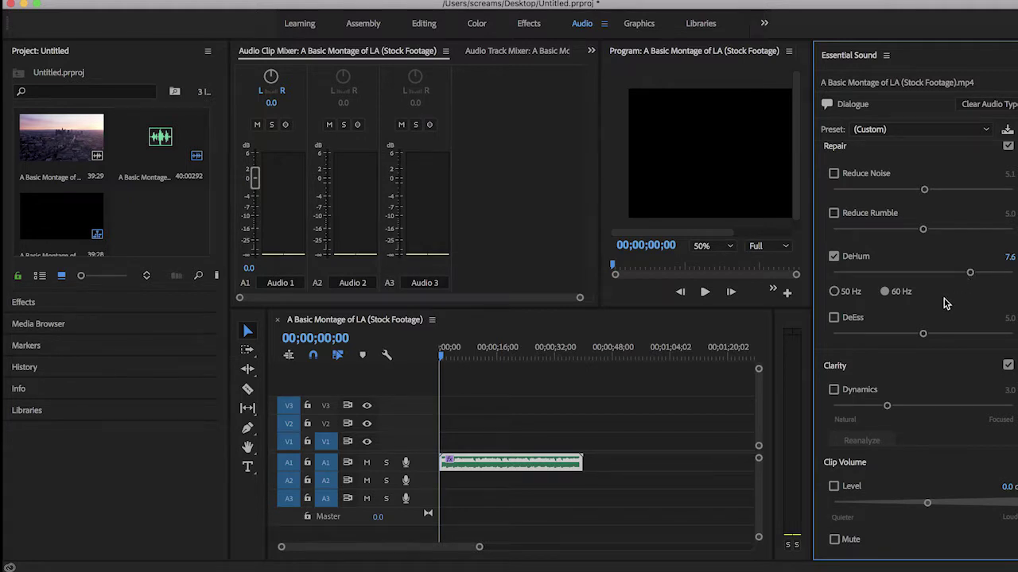
scroll(946, 304, "down", 2)
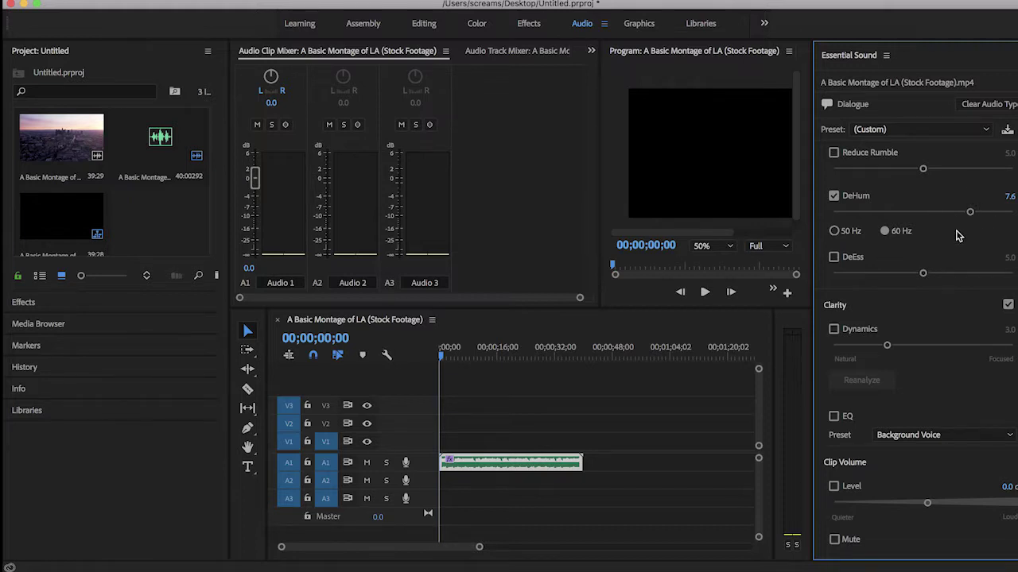
left_click(833, 195)
Step: Try DeEss at 5.2 on the dialogue clip and turn it back off
left_click(834, 259)
left_click(834, 259)
left_click(834, 259)
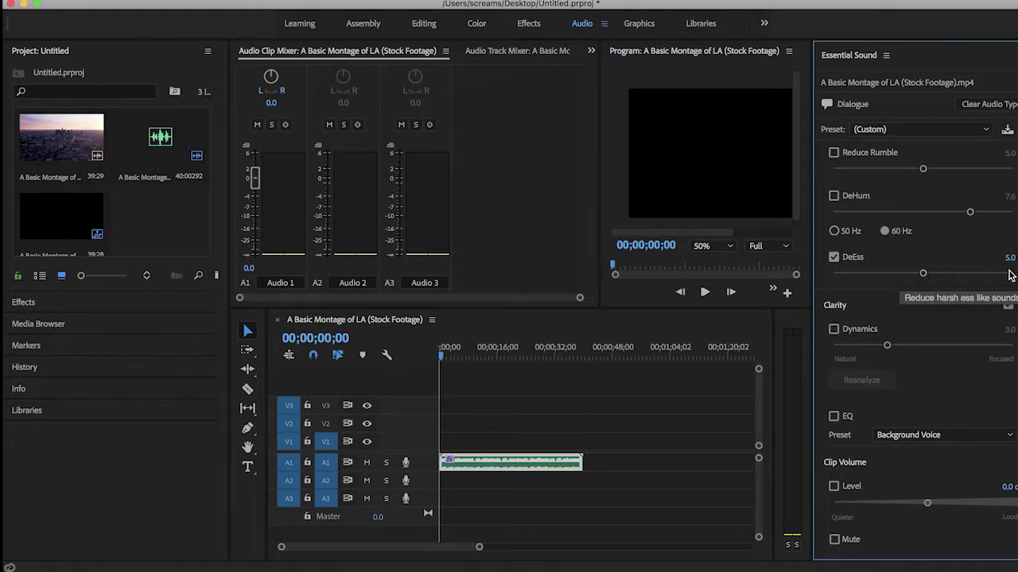
mouse_move(1011, 262)
left_mouse_down()
mouse_move(984, 260)
mouse_move(1012, 264)
left_mouse_up()
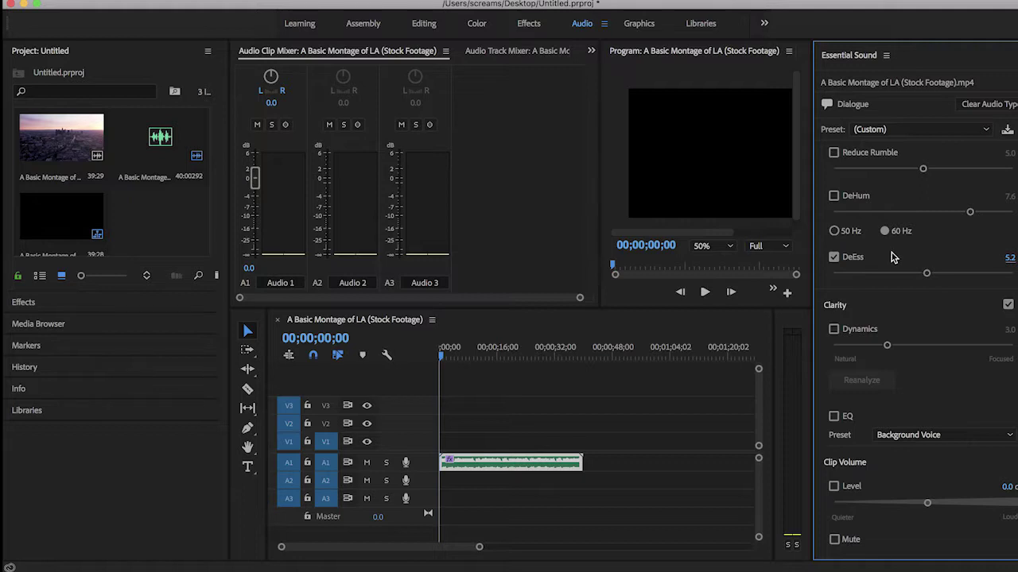
left_click(834, 258)
Step: Try Clarity Dynamics at 0.9 and at 5.0 on the dialogue clip, and turn it back off
scroll(954, 310, "down", 5)
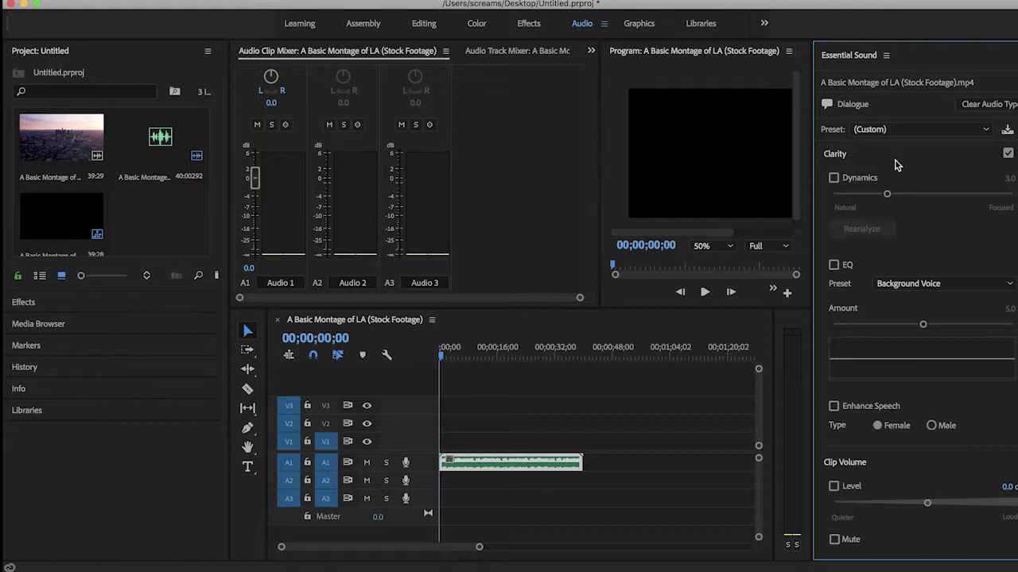
left_click(834, 177)
left_click_drag(886, 194, 851, 198)
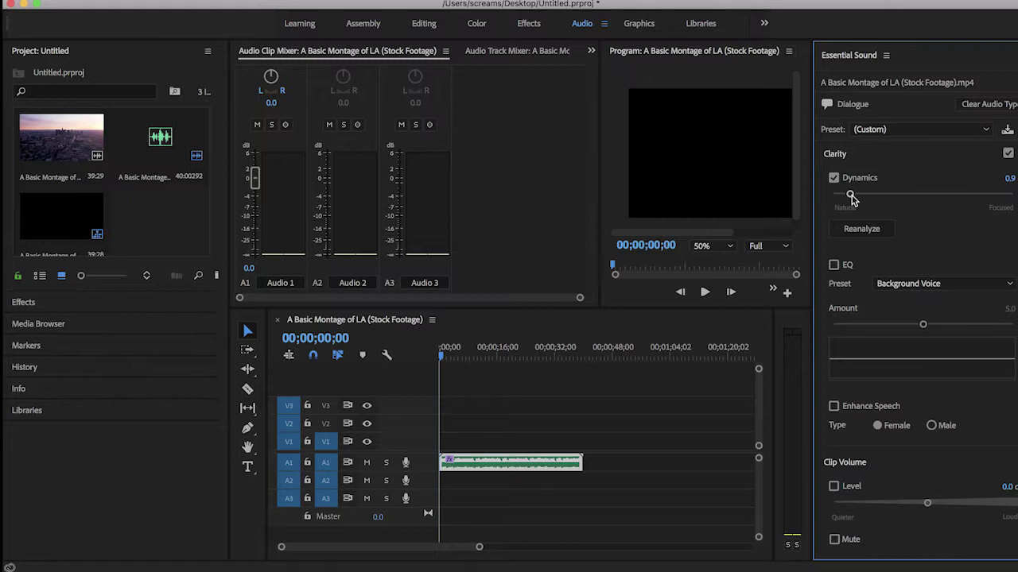
left_click_drag(852, 198, 924, 199)
left_click(834, 177)
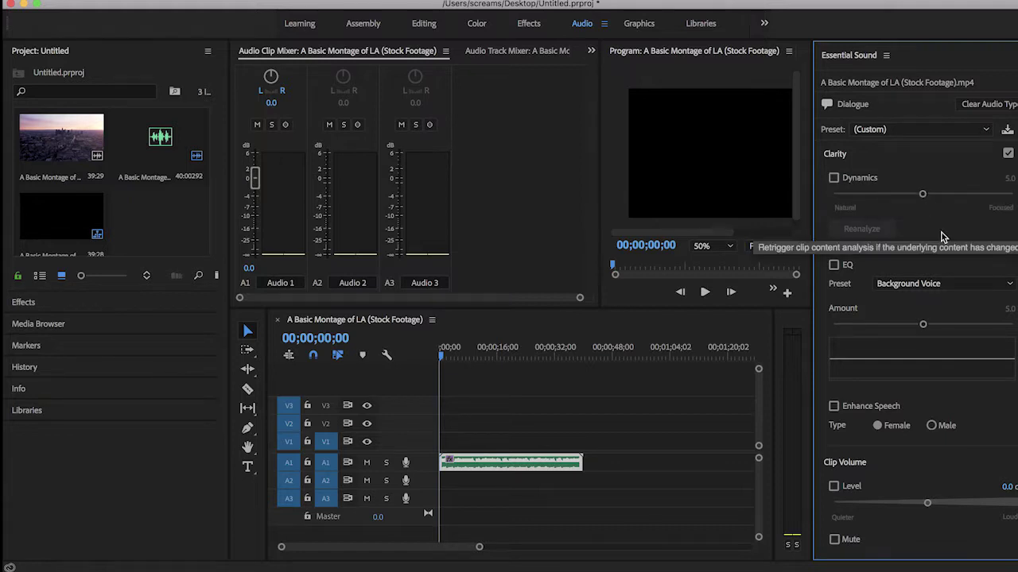
Step: Enable EQ on the dialogue clip with the Locked in the Trunk preset and an amount of 5.0
scroll(941, 237, "down", 3)
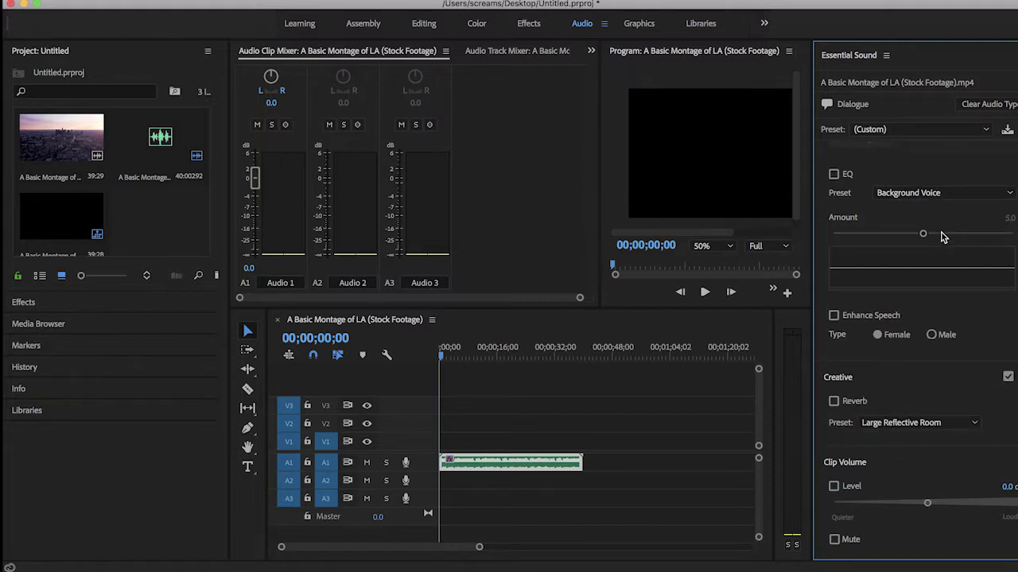
left_click_drag(941, 237, 949, 237)
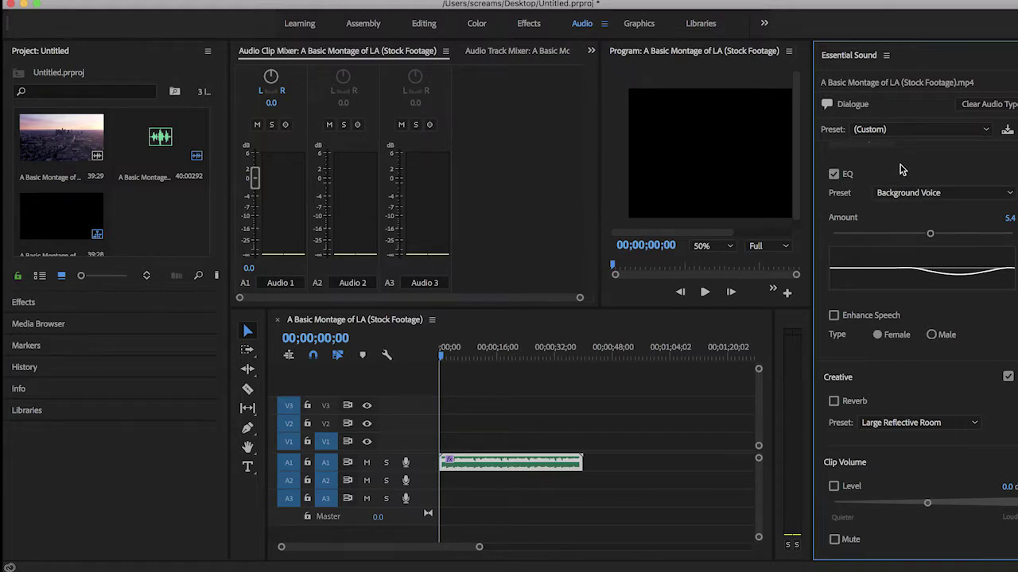
left_click(901, 196)
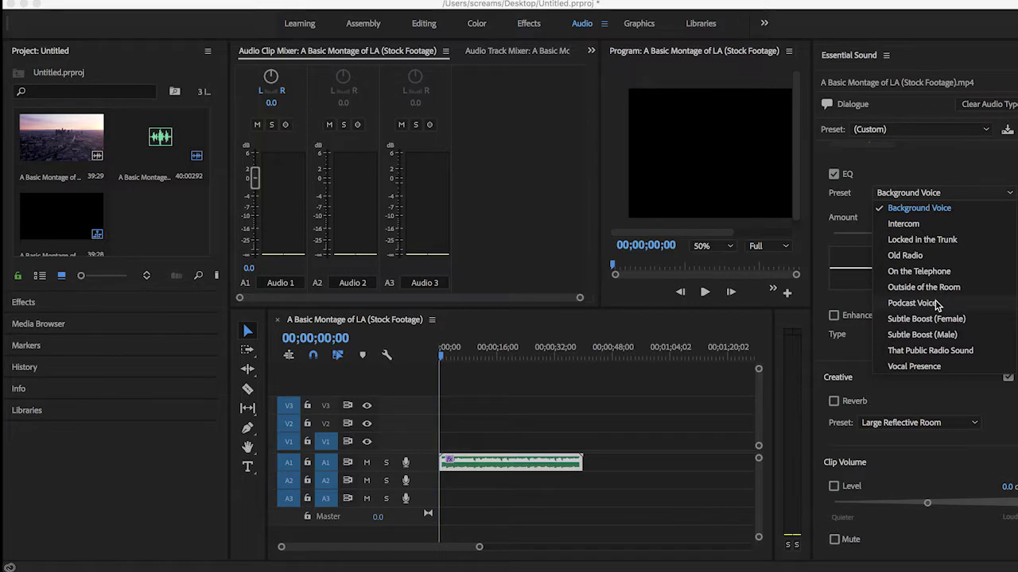
left_click(943, 243)
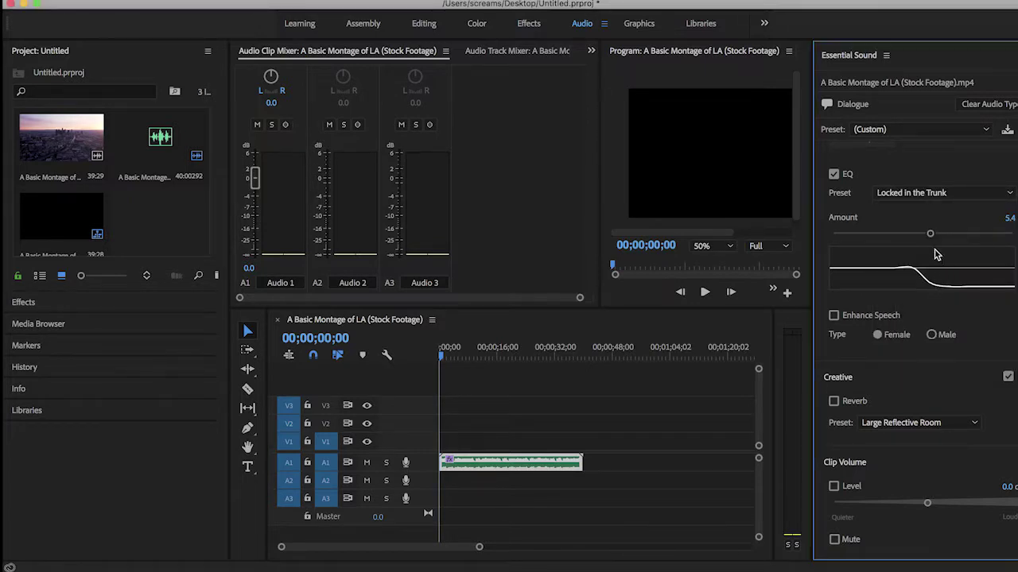
mouse_move(931, 238)
left_mouse_down()
mouse_move(825, 250)
mouse_move(855, 237)
mouse_move(1013, 228)
mouse_move(923, 233)
left_mouse_up()
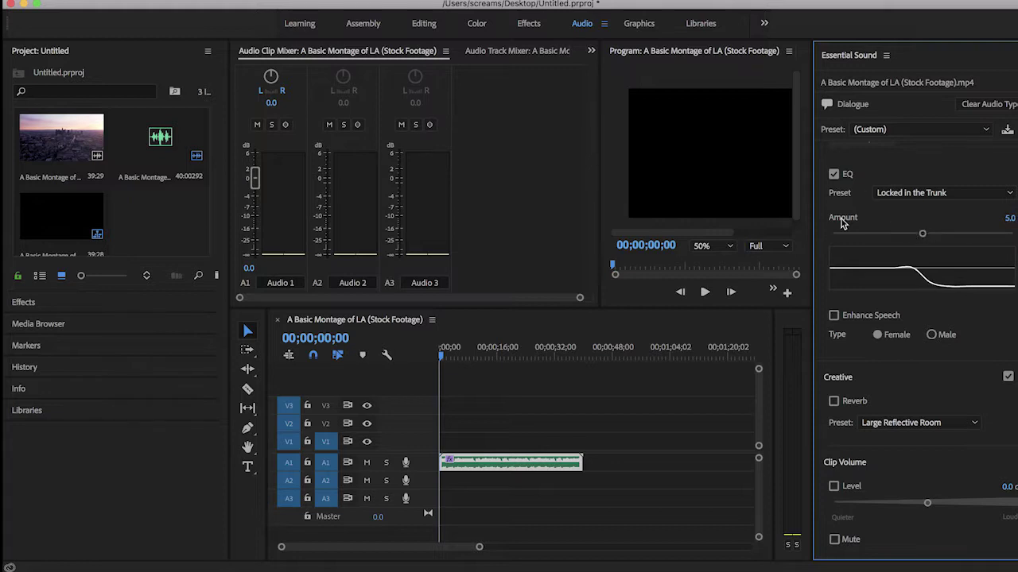
Step: Enable Enhance Speech on the dialogue clip and turn EQ off
left_click(833, 315)
left_click(834, 176)
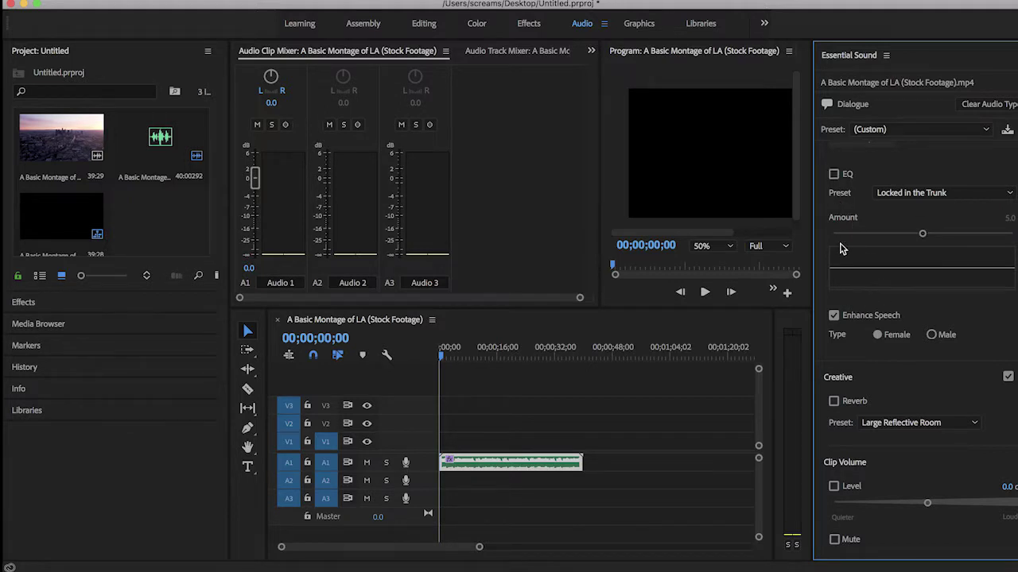
Step: Turn off both EQ and Enhance Speech on the dialogue clip
left_click(833, 176)
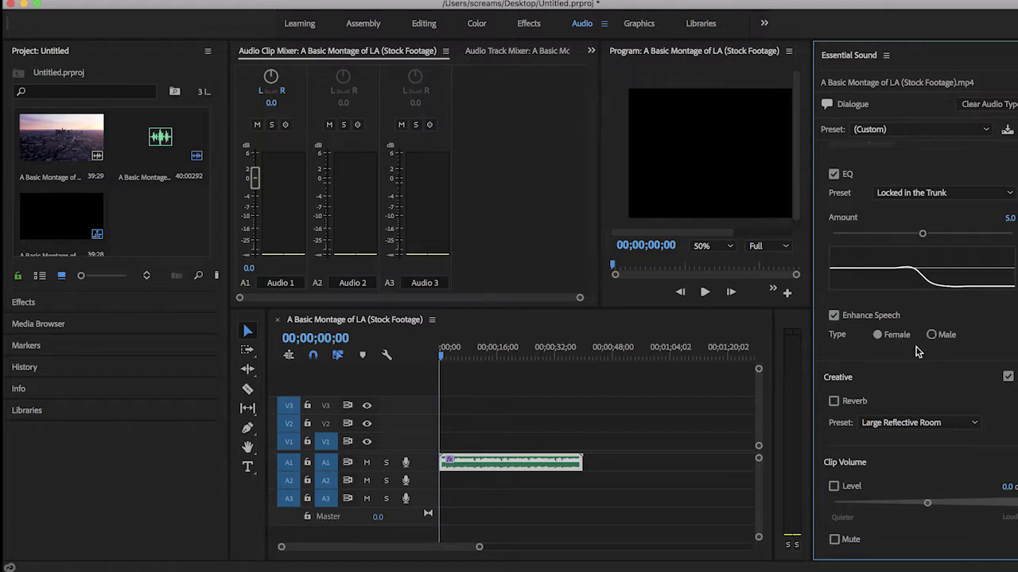
left_click(834, 175)
left_click(833, 315)
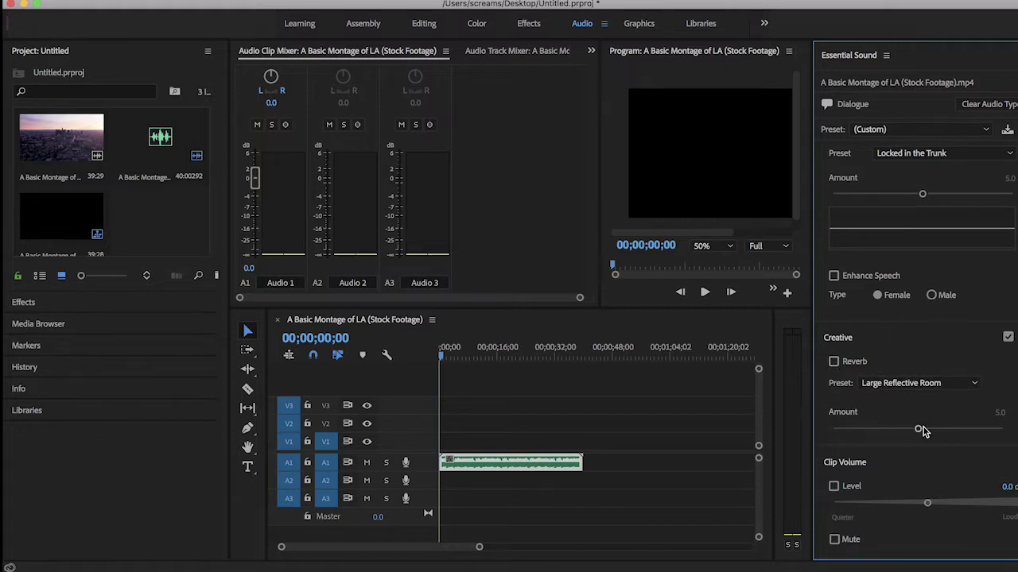
Step: Enable Reverb on the dialogue clip with the Large Reflective Room preset and collapse the Creative settings
left_click(833, 362)
left_click(907, 383)
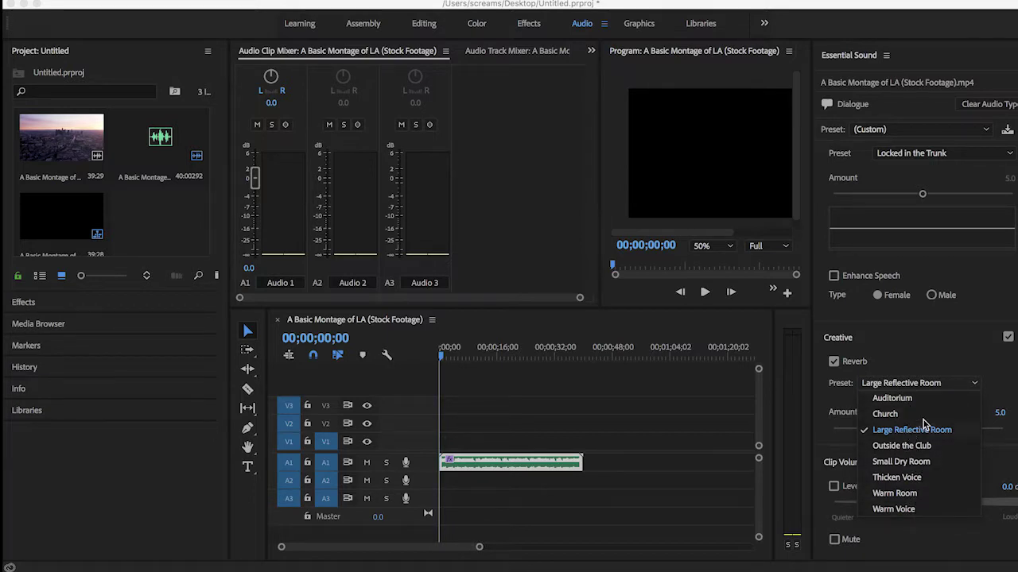
left_click(938, 345)
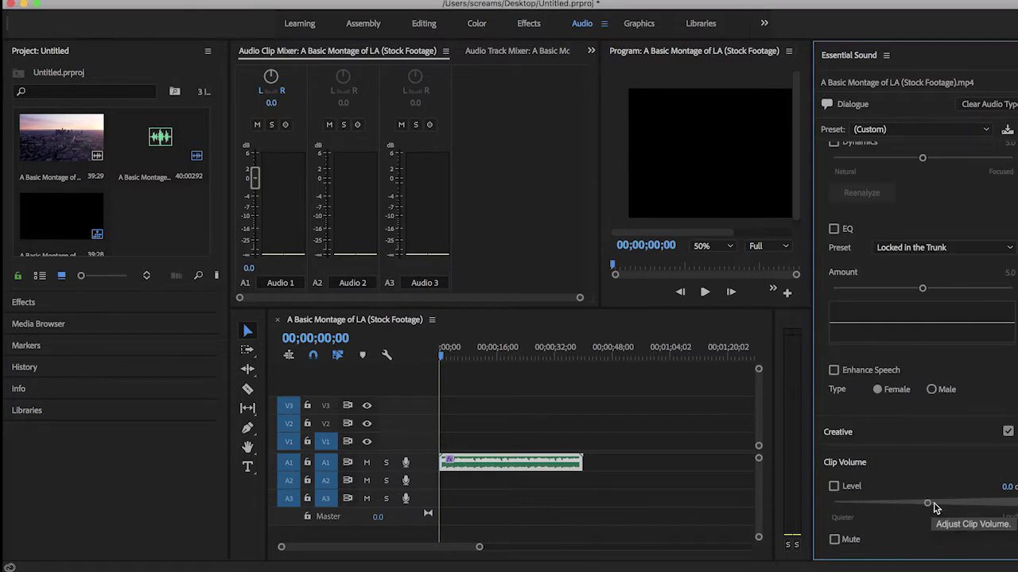
Step: Try a clip volume level of 0.3 and Mute on the dialogue clip, and turn both back off
left_click_drag(927, 504, 830, 512)
left_click_drag(897, 505, 941, 507)
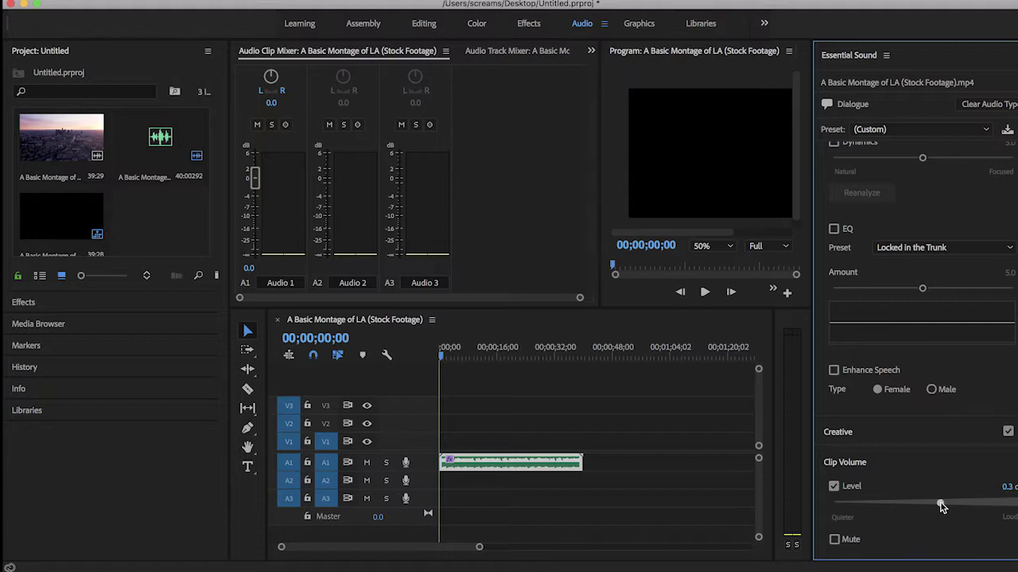
left_click(834, 539)
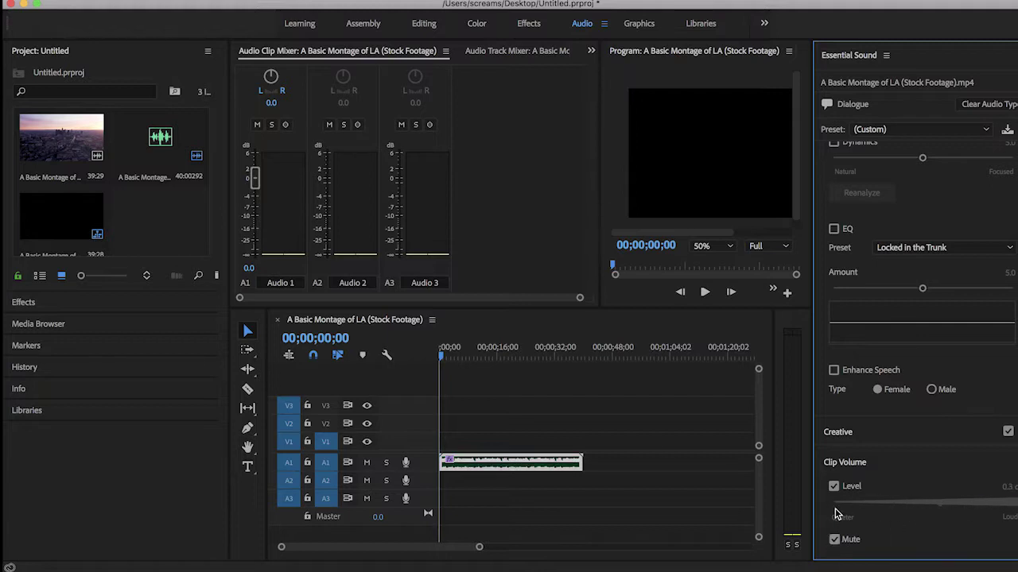
left_click(834, 540)
left_click(833, 487)
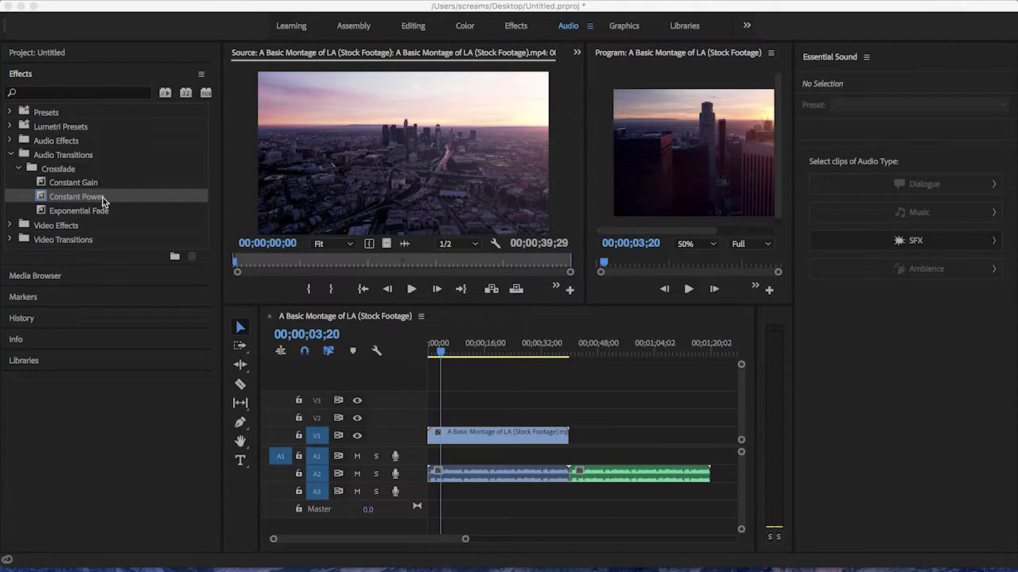
left_click(24, 170)
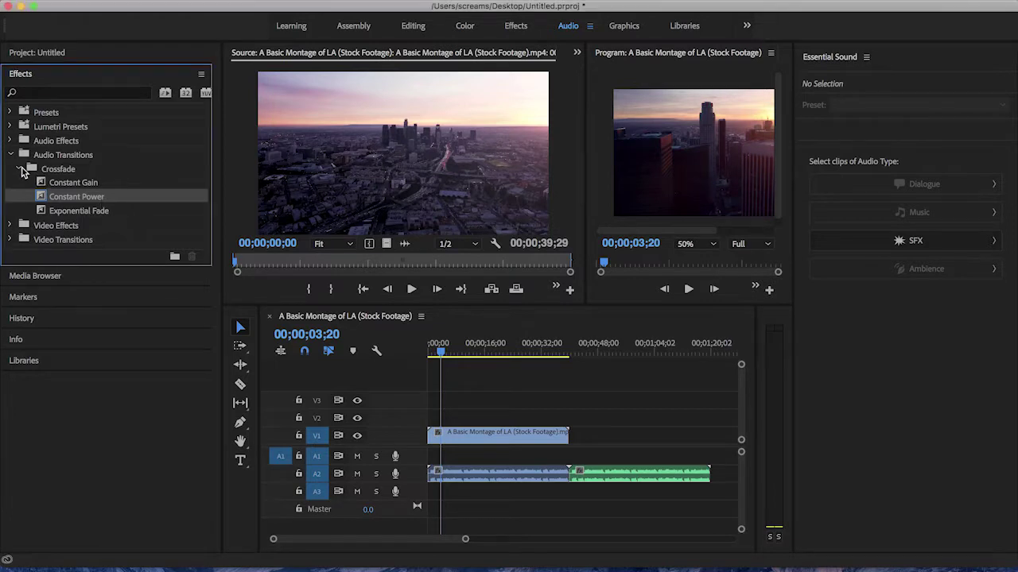
left_click(20, 169)
left_click(10, 154)
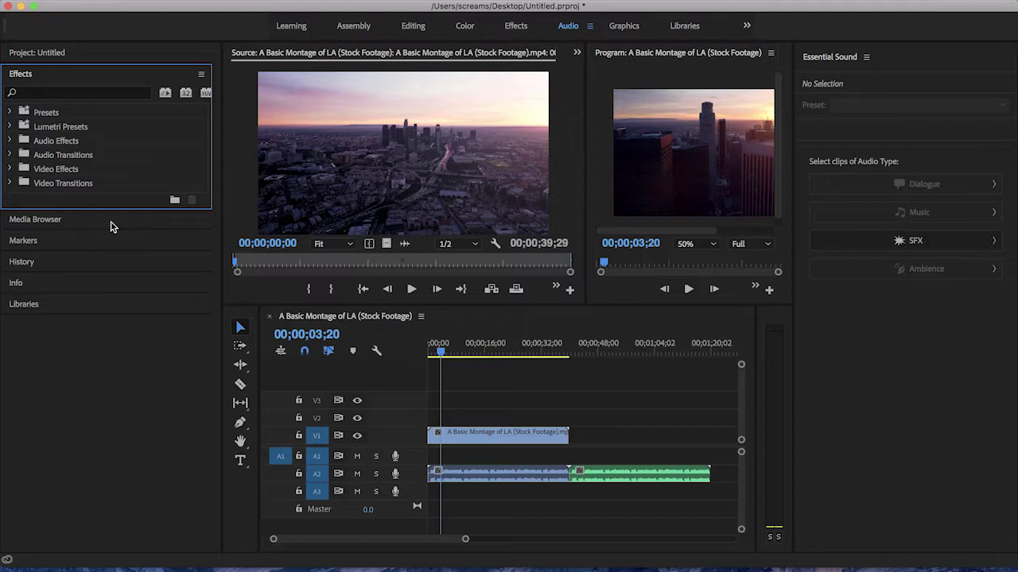
Step: Apply the Exponential Fade crossfade at the cut between the two audio clips on track A2
left_click(10, 155)
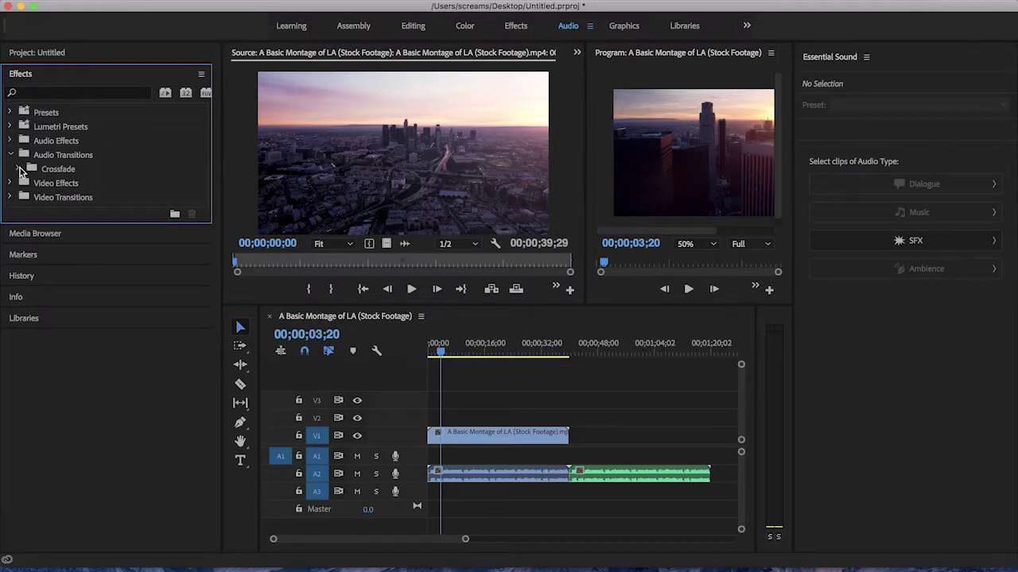
left_click(20, 169)
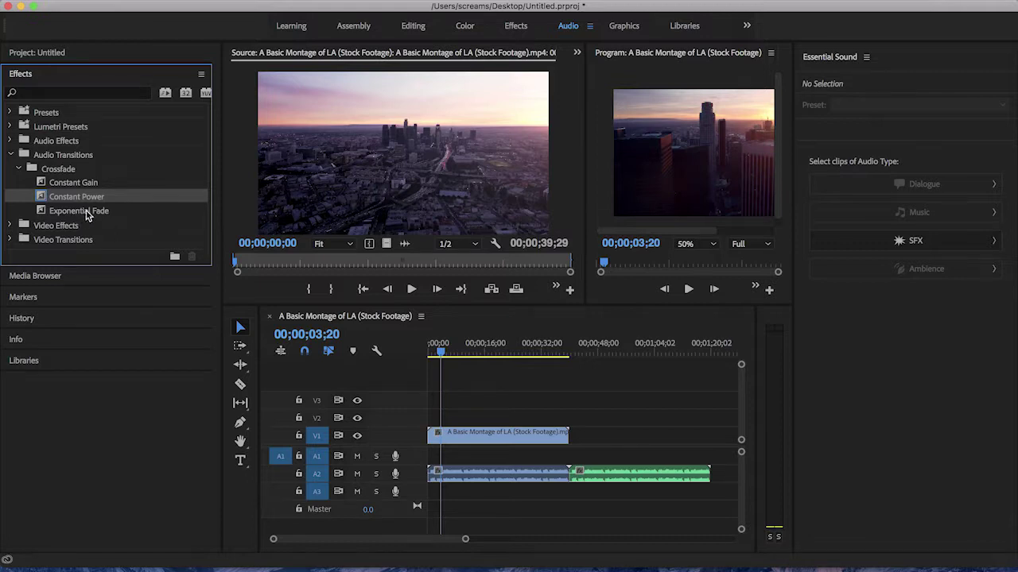
mouse_move(96, 213)
left_mouse_down()
mouse_move(150, 232)
mouse_move(383, 378)
mouse_move(571, 479)
left_mouse_up()
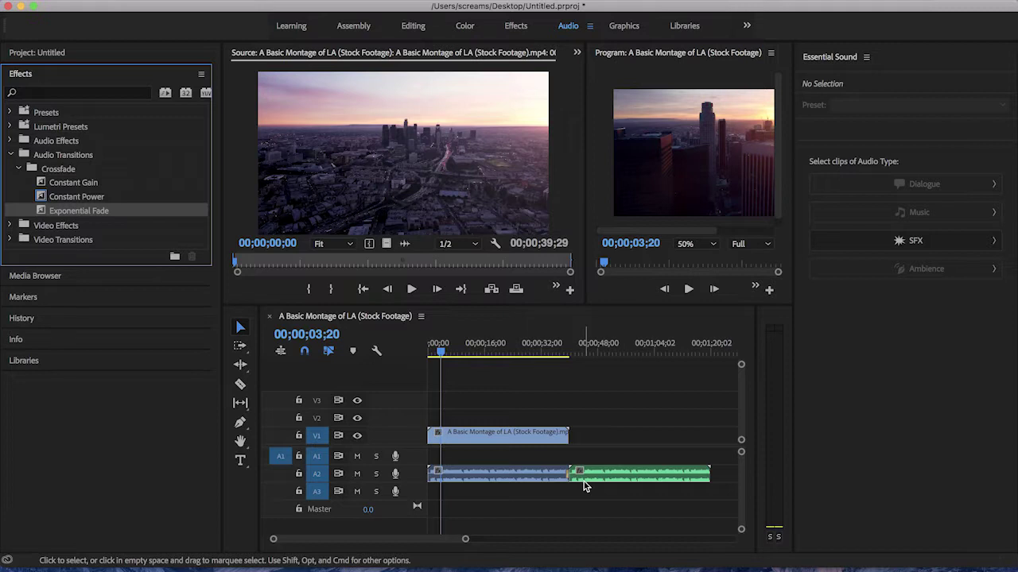
Step: Move the playhead to 00;00;37;22, just before the crossfade, and widen the Program monitor
left_click(562, 356)
left_click_drag(562, 358, 563, 358)
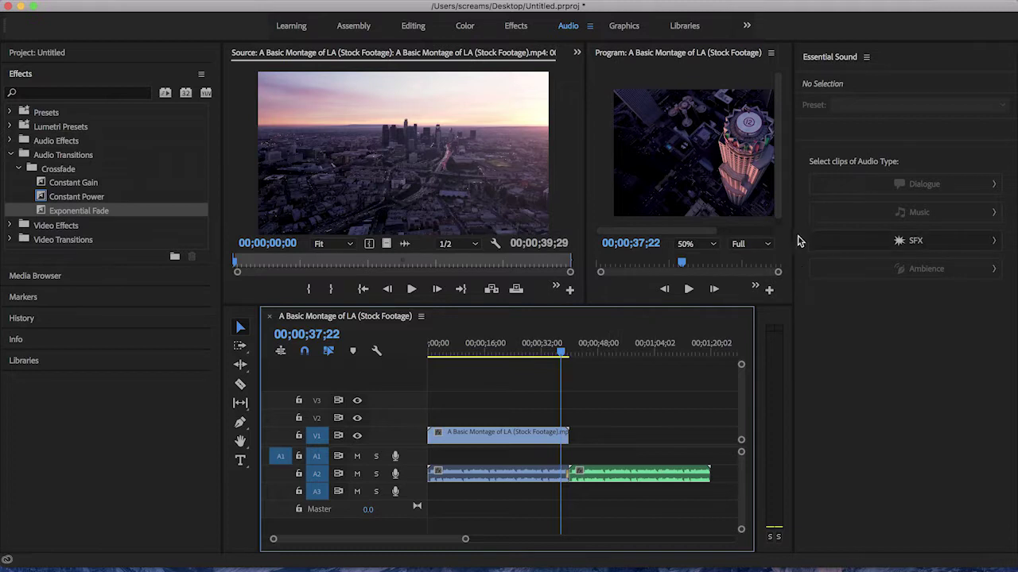
left_click_drag(797, 236, 897, 236)
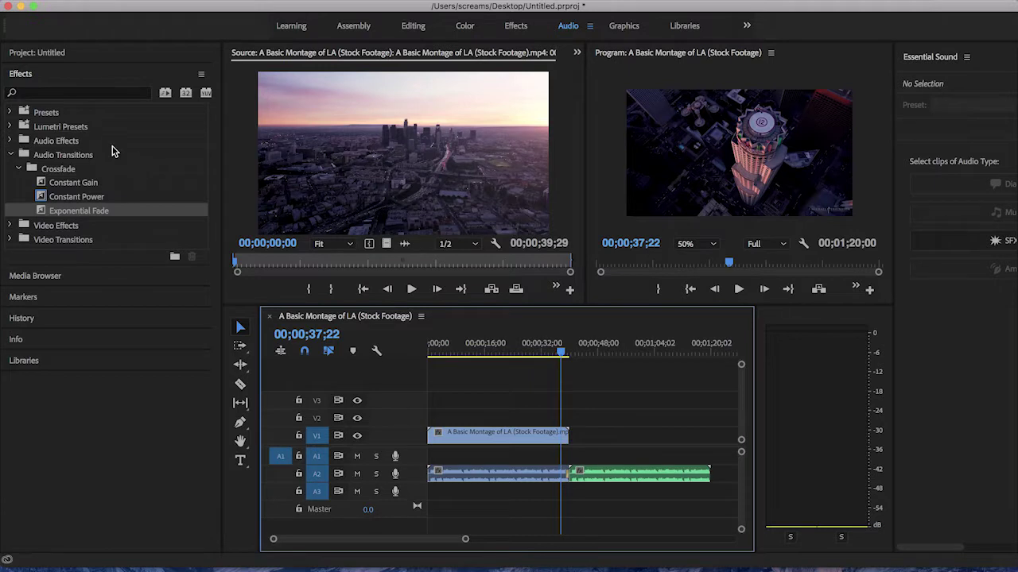
Step: Switch to the Editing workspace and open the media export settings for the sequence
left_click(415, 28)
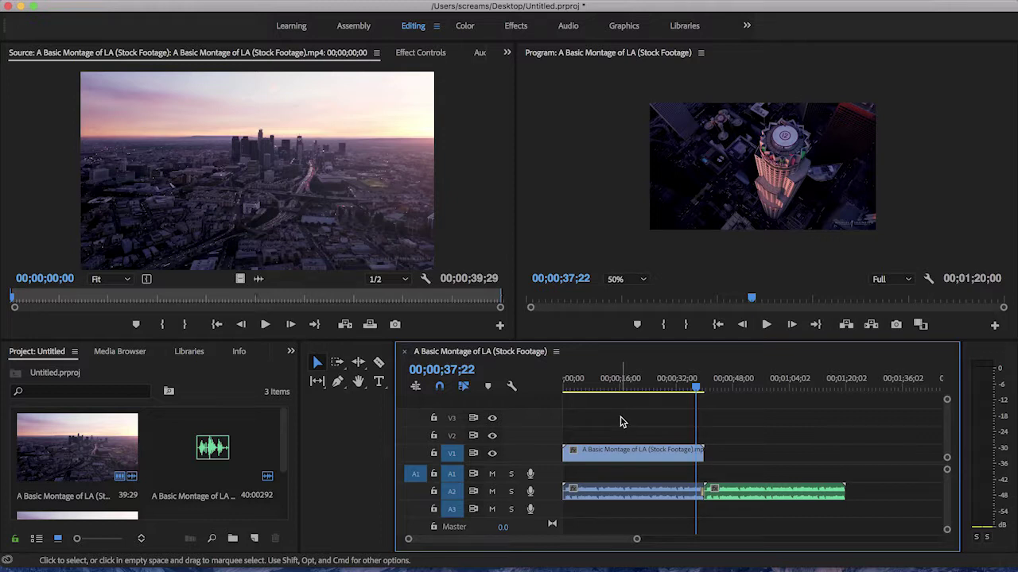
left_click(143, 2)
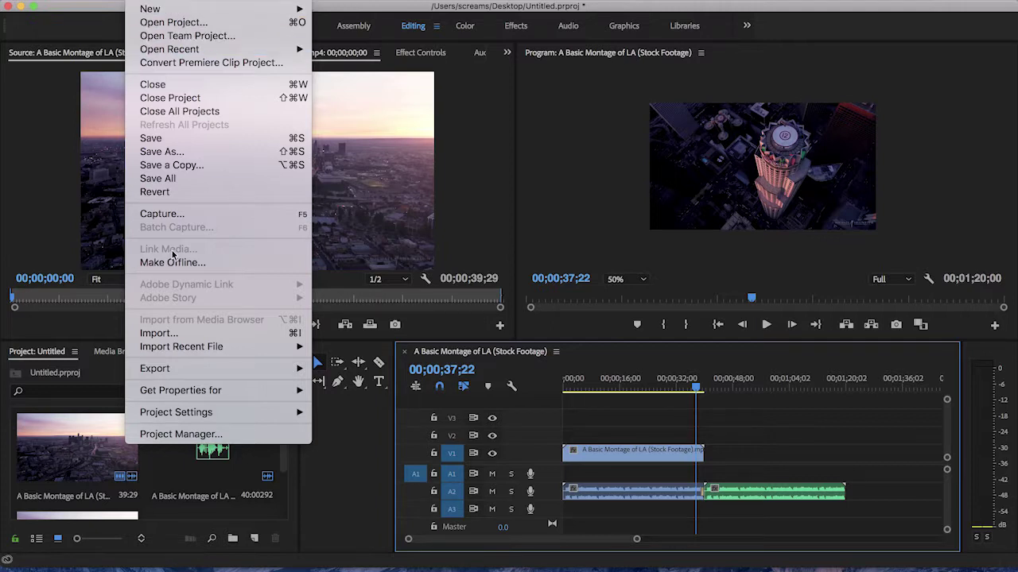
mouse_move(176, 371)
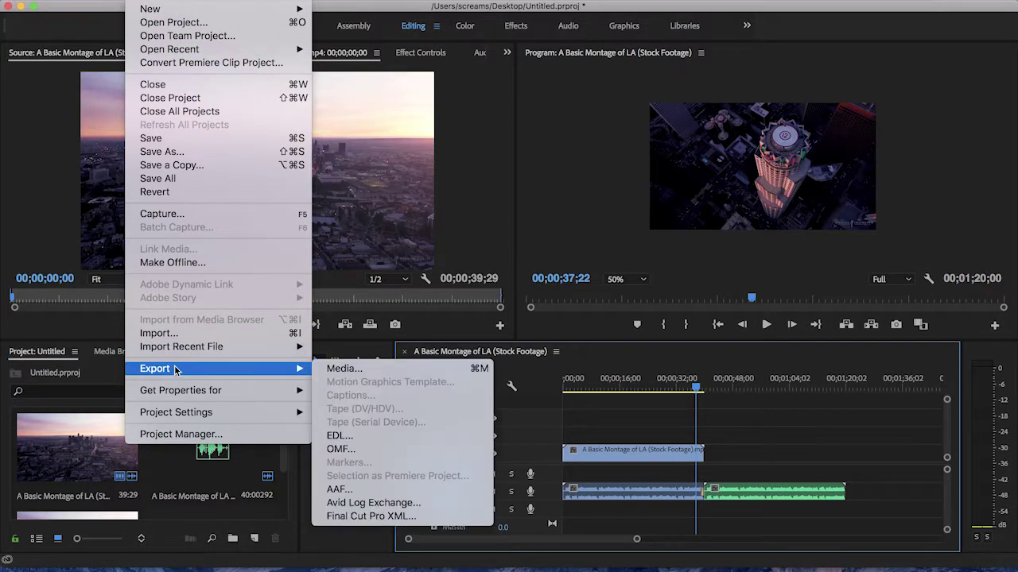
left_click(337, 370)
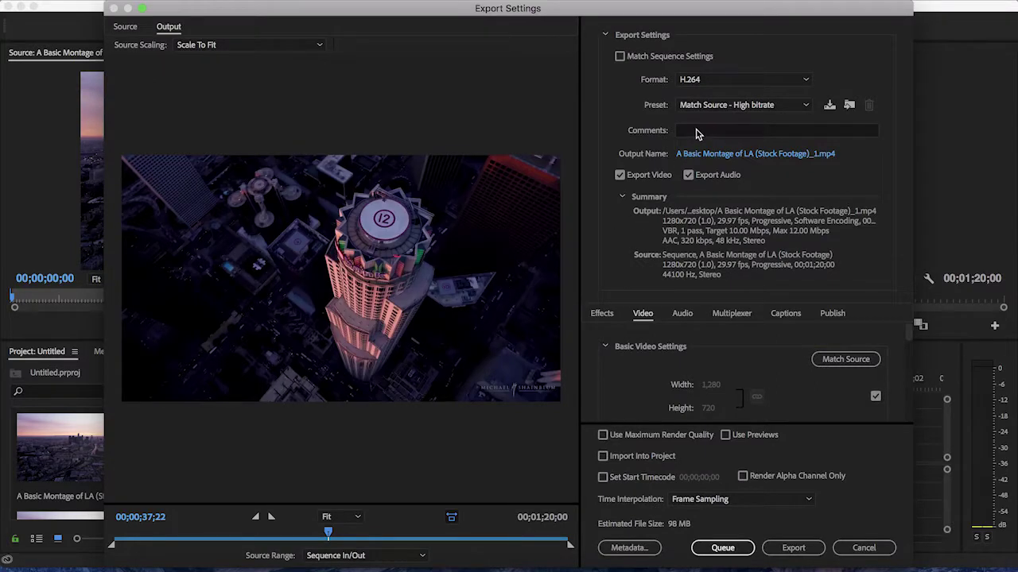
Step: Export the sequence with video and audio as H.264, using the Match Source - High bitrate preset
left_click(717, 83)
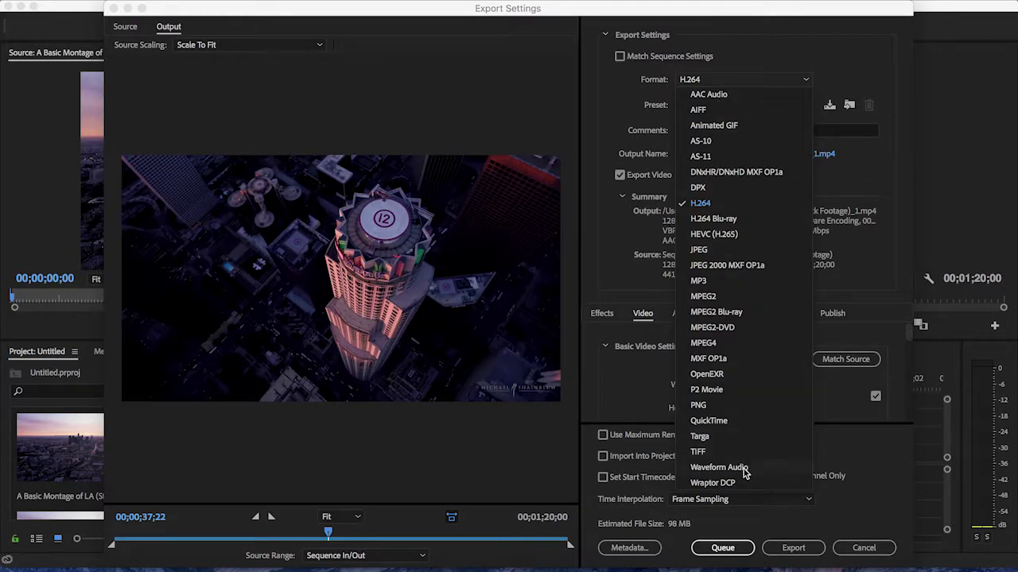
left_click(728, 206)
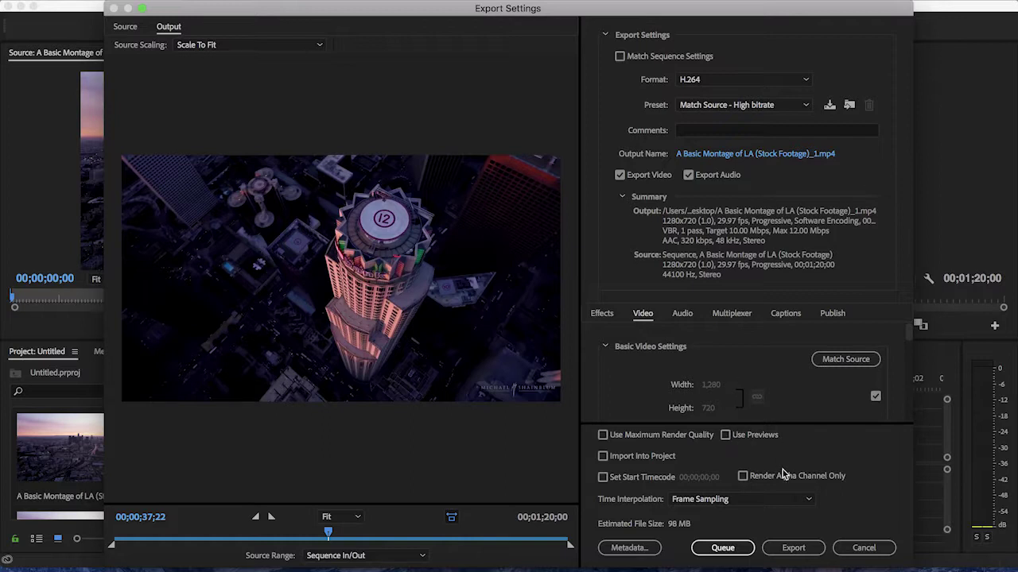
left_click(791, 550)
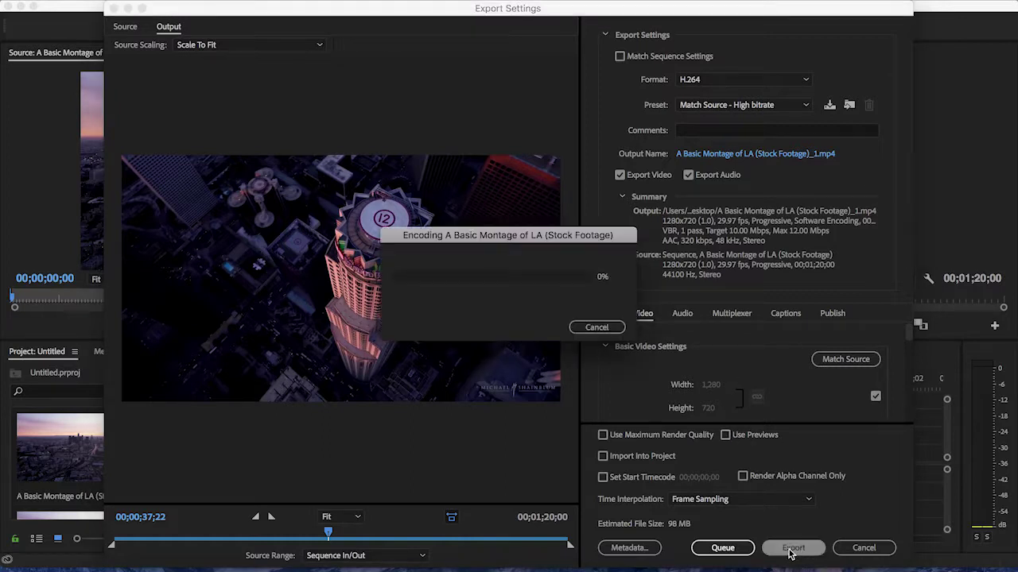